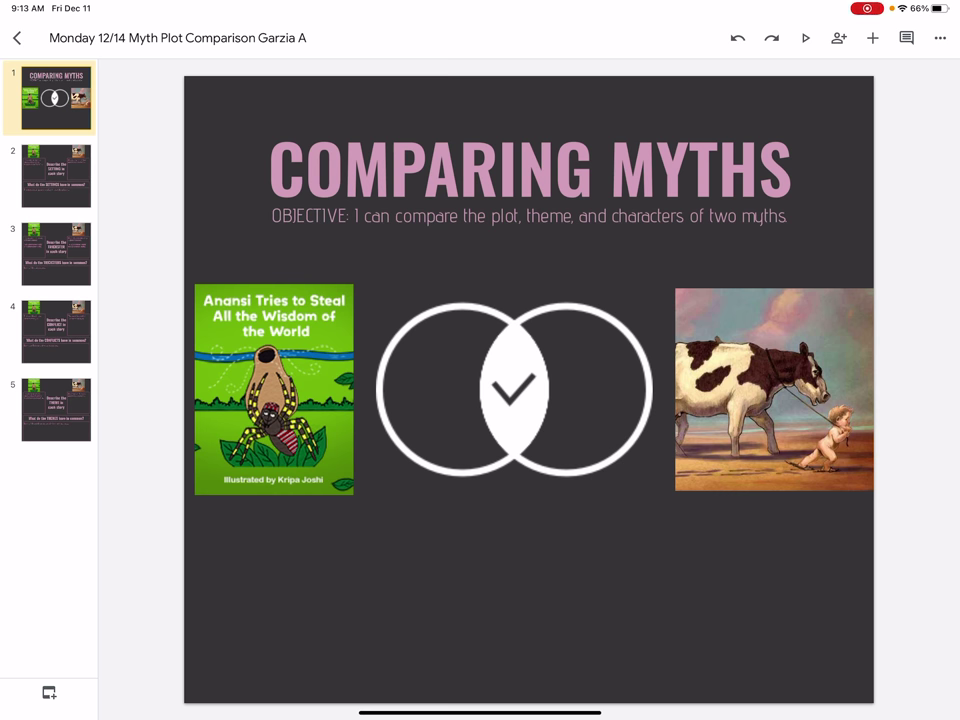
Step: Review the SETTING slide's Anansi, Hermes and common-ground cells, then bring up the TRICKSTER slide
left_click(56, 176)
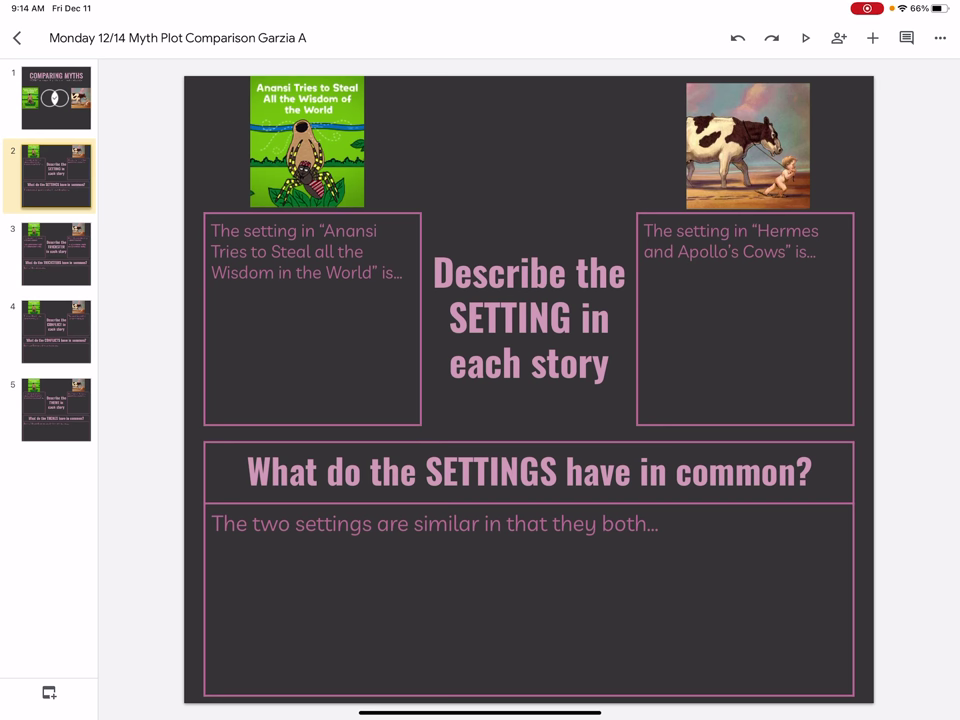
left_click(529, 318)
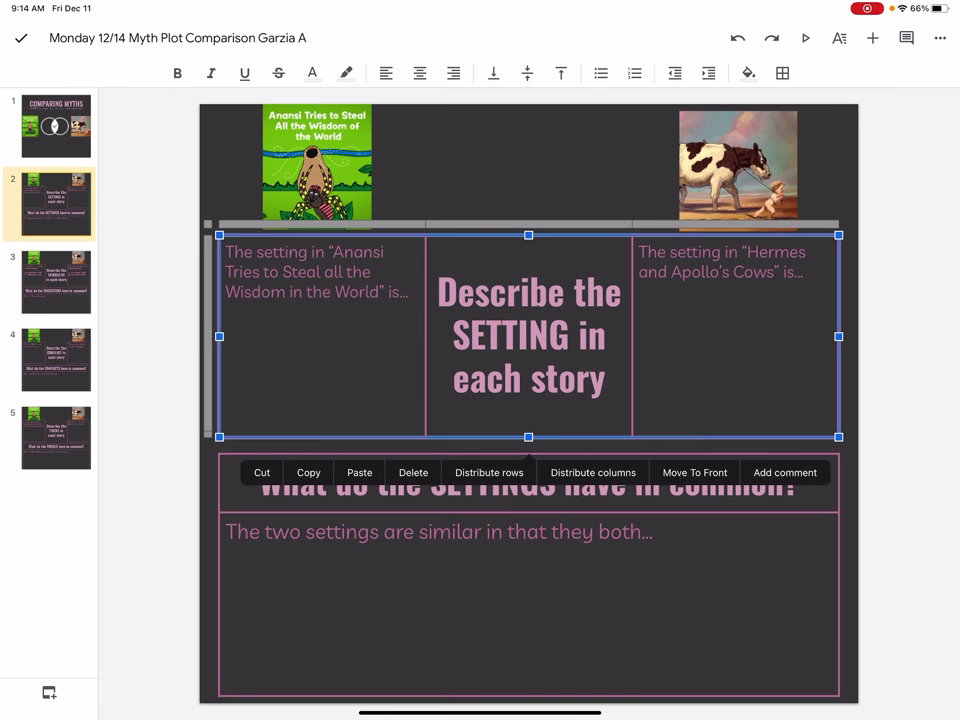
left_click(287, 291)
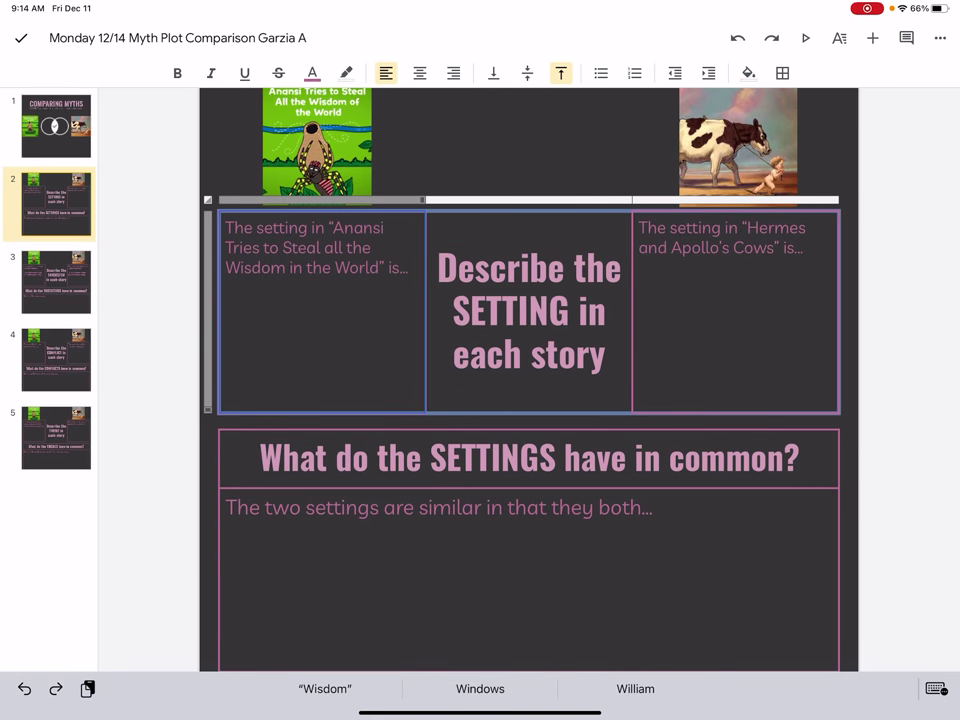
left_click(776, 247)
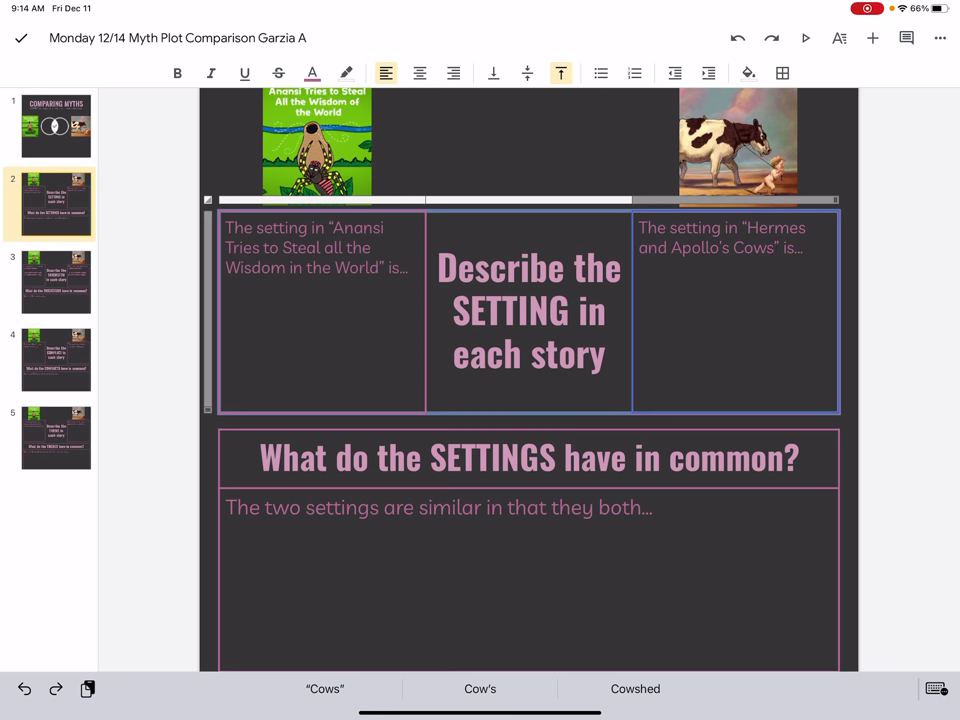
left_click(528, 560)
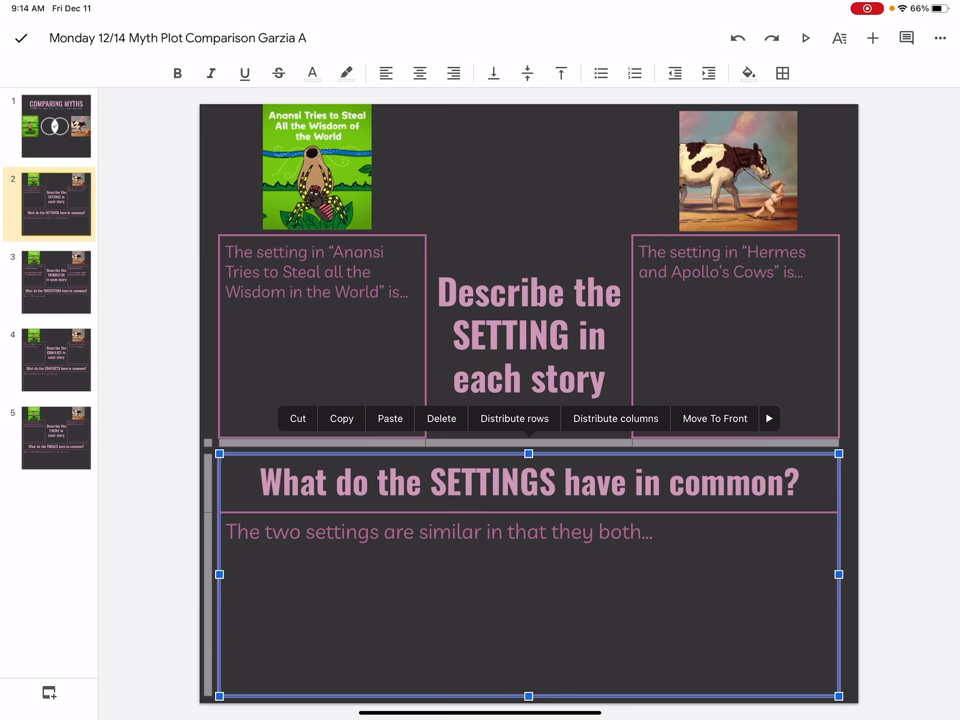
left_click(56, 282)
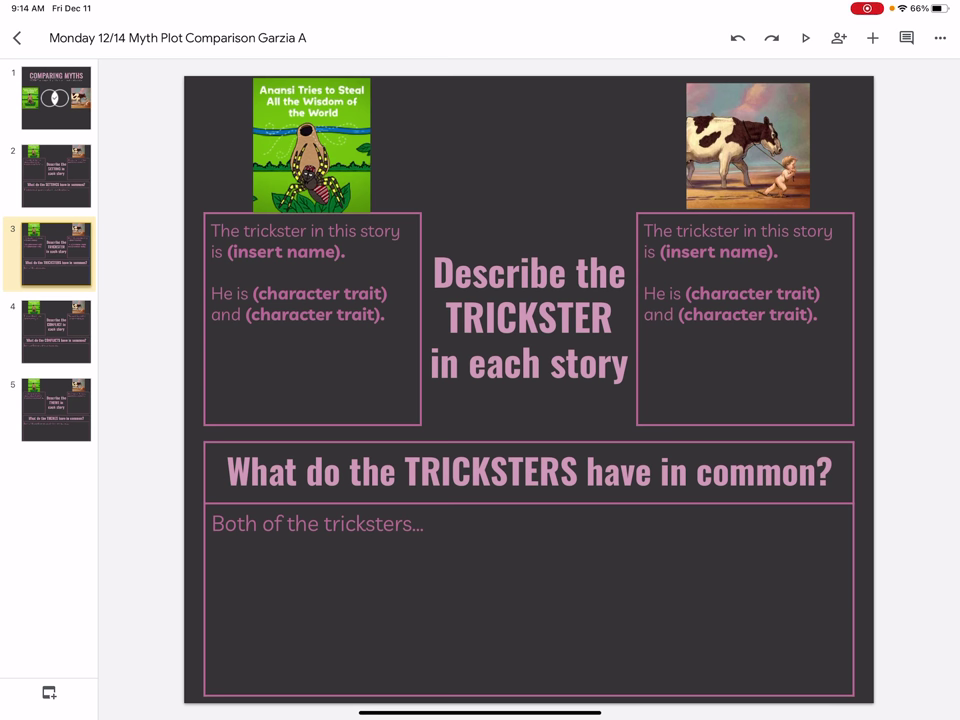
left_click(528, 318)
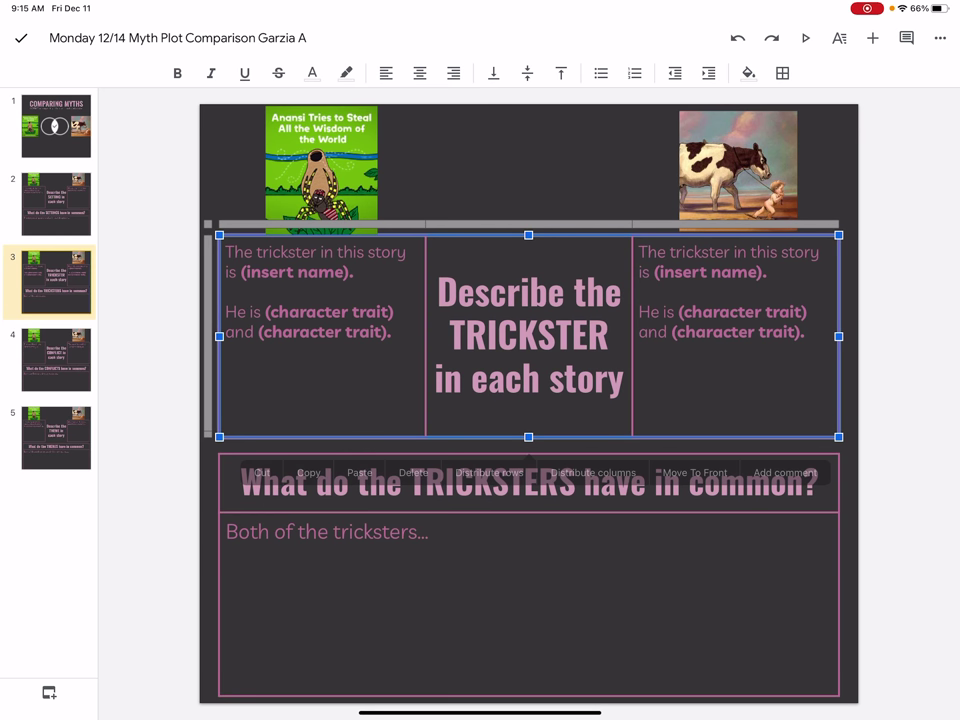
double_click(268, 248)
left_click_drag(293, 260, 352, 250)
key("BackSpace")
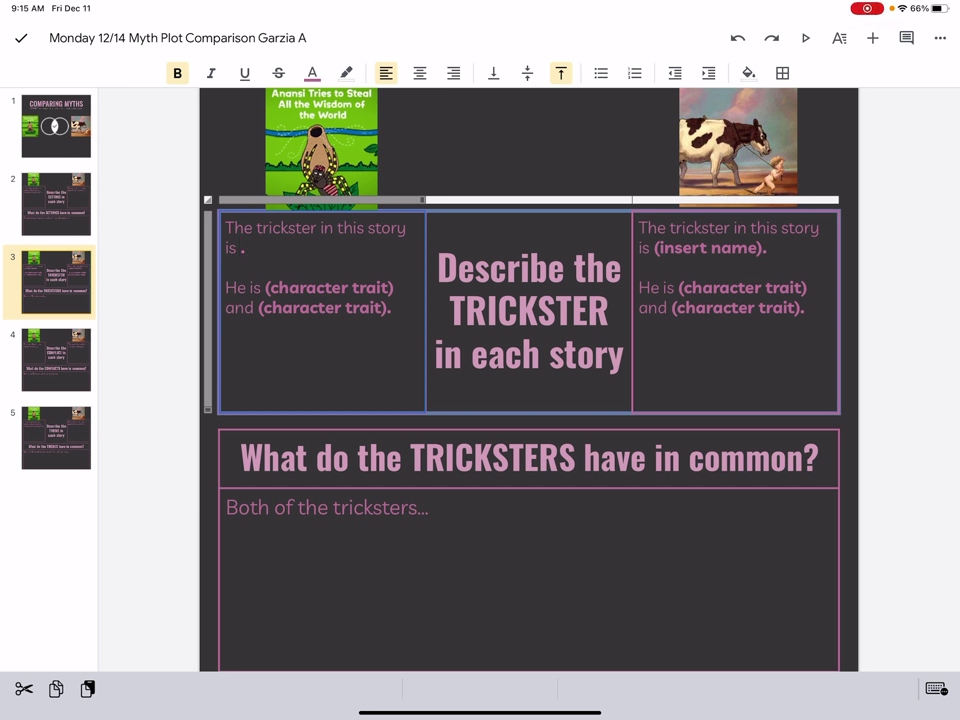
type("name")
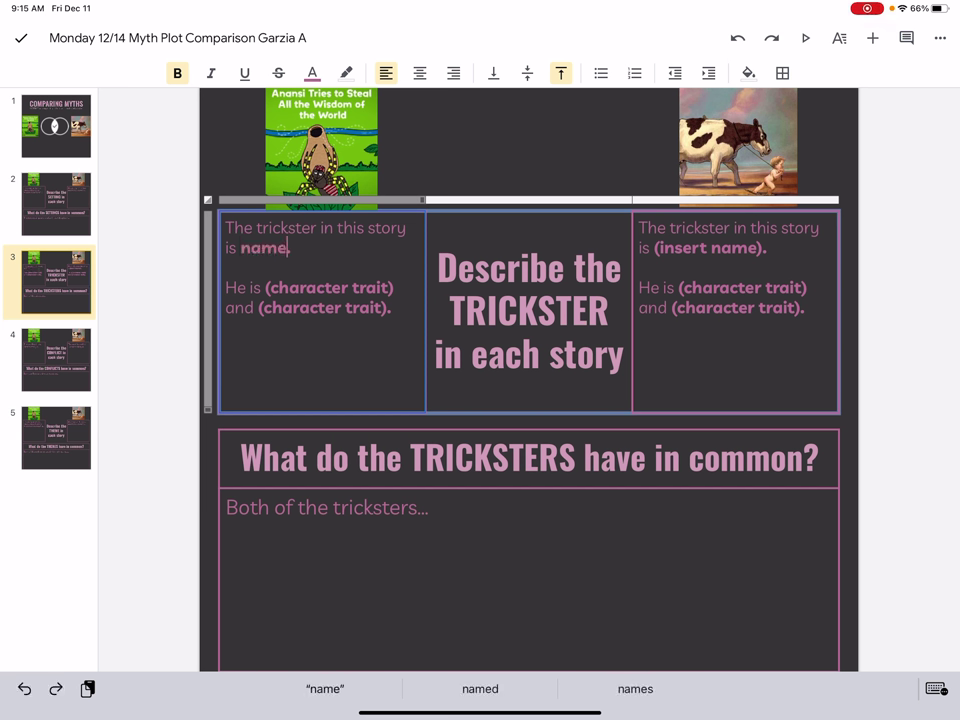
key("BackSpace")
key("BackSpace")
key("BackSpace")
left_click(737, 38)
left_click(737, 38)
left_click(737, 38)
left_click(388, 288)
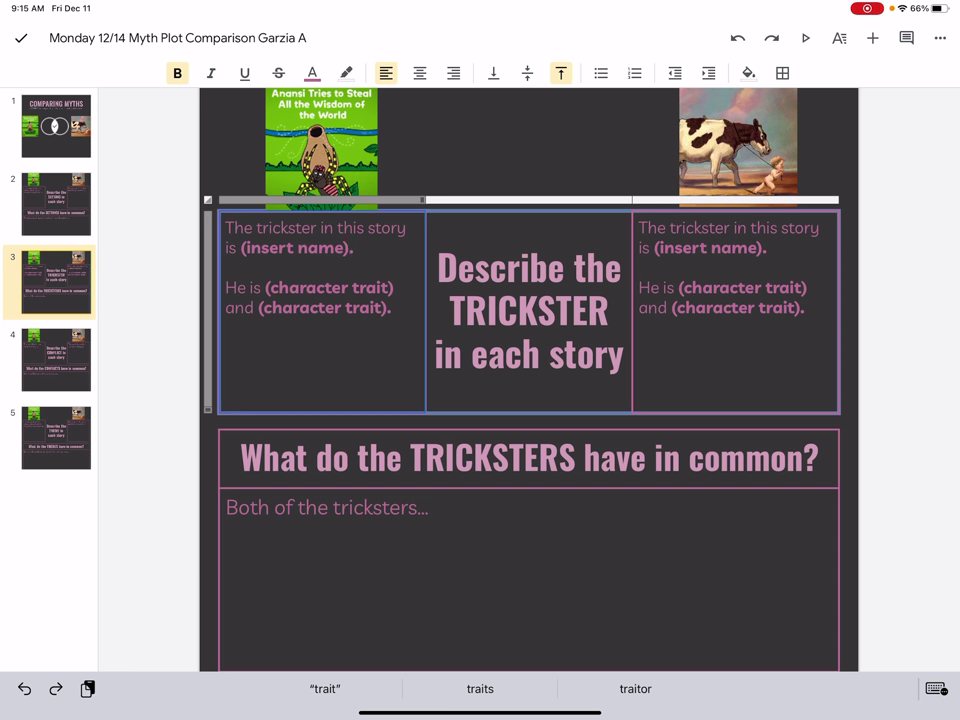
Step: Inspect the Anansi and Hermes pictures and trickster cells, selecting the word 'trait' in the Hermes cell
left_click(321, 150)
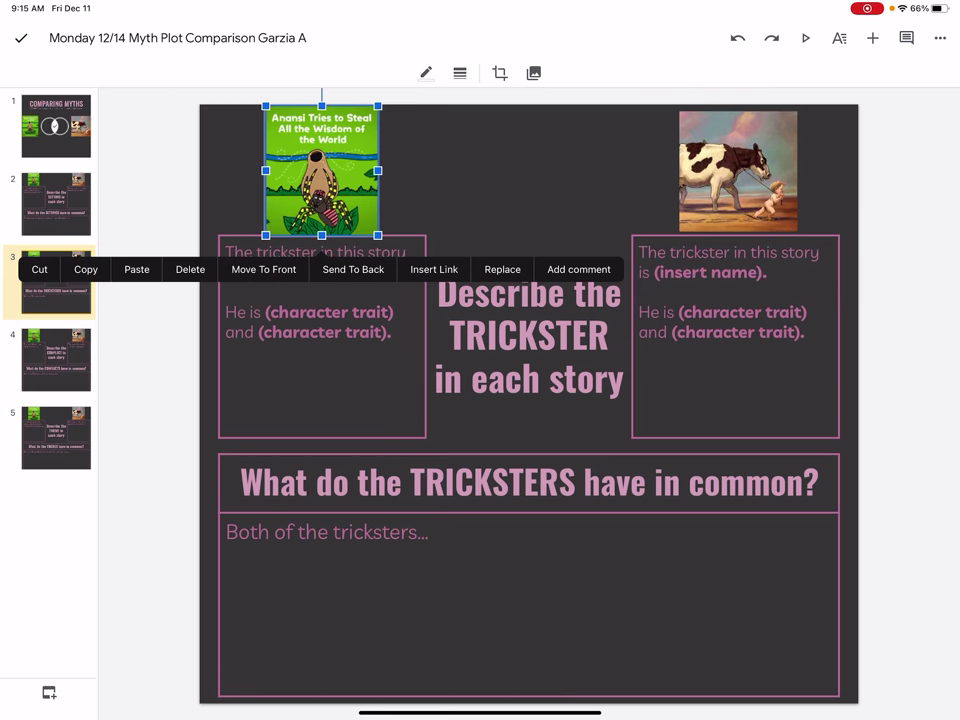
left_click(528, 336)
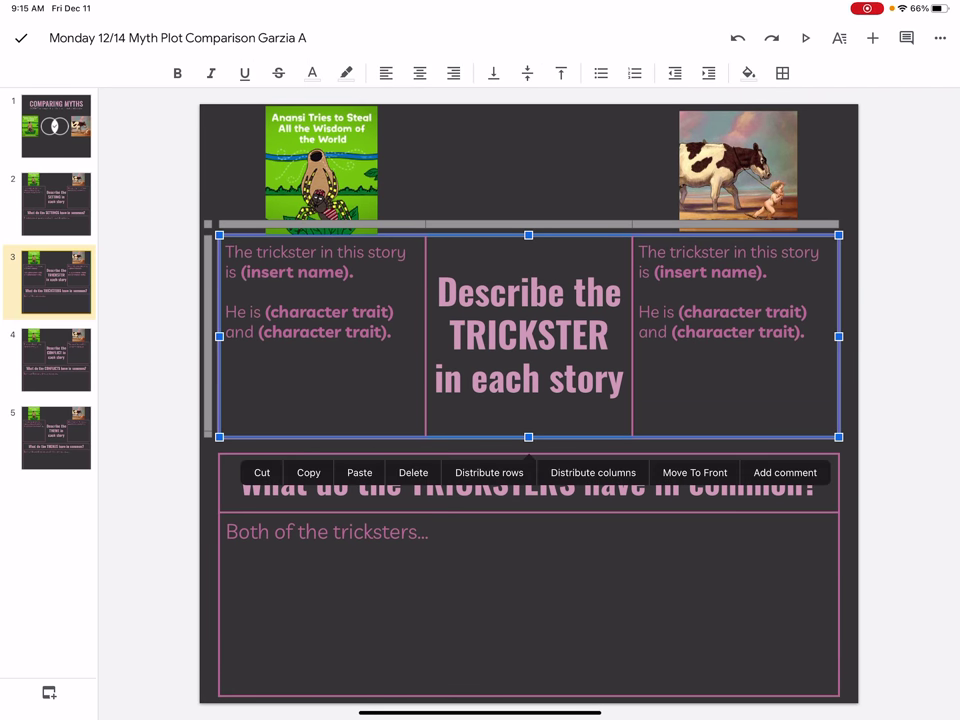
left_click(228, 272)
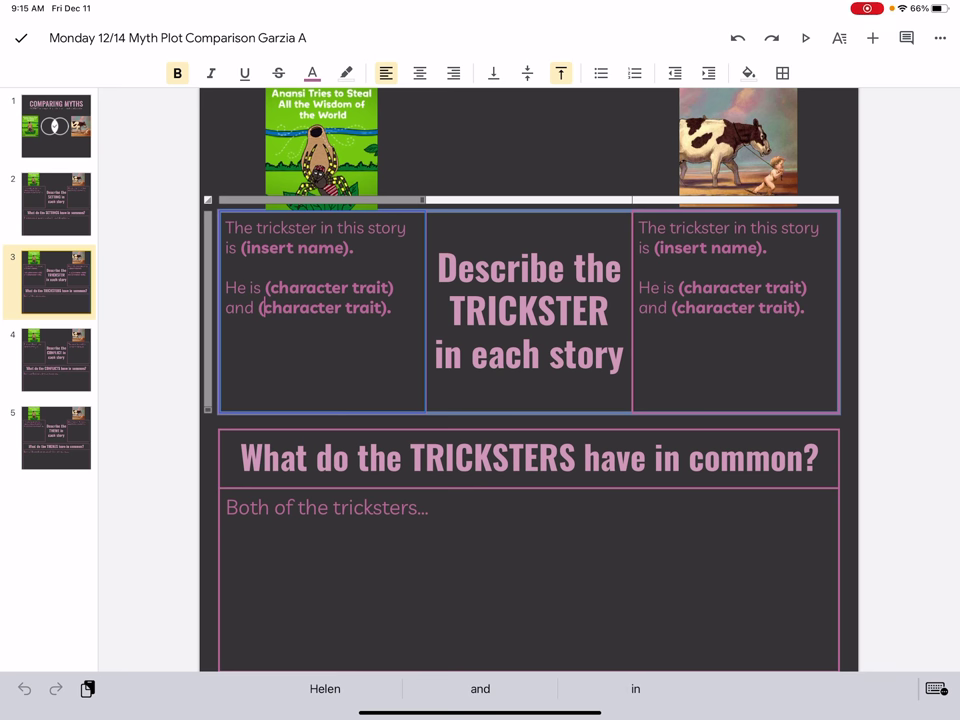
left_click(740, 287)
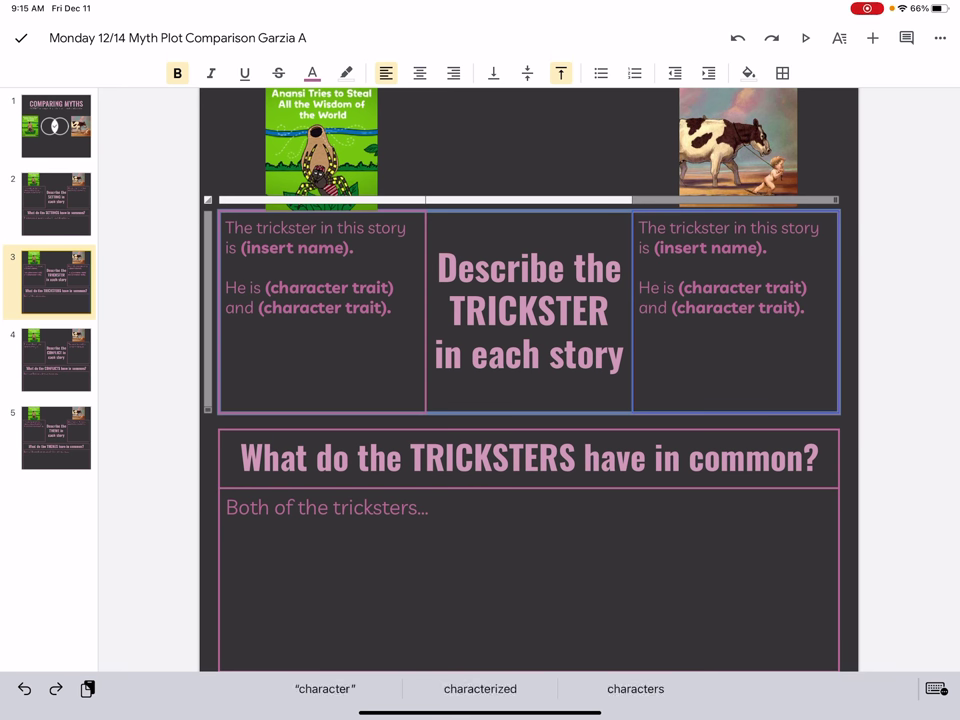
left_click(738, 140)
left_click(740, 311)
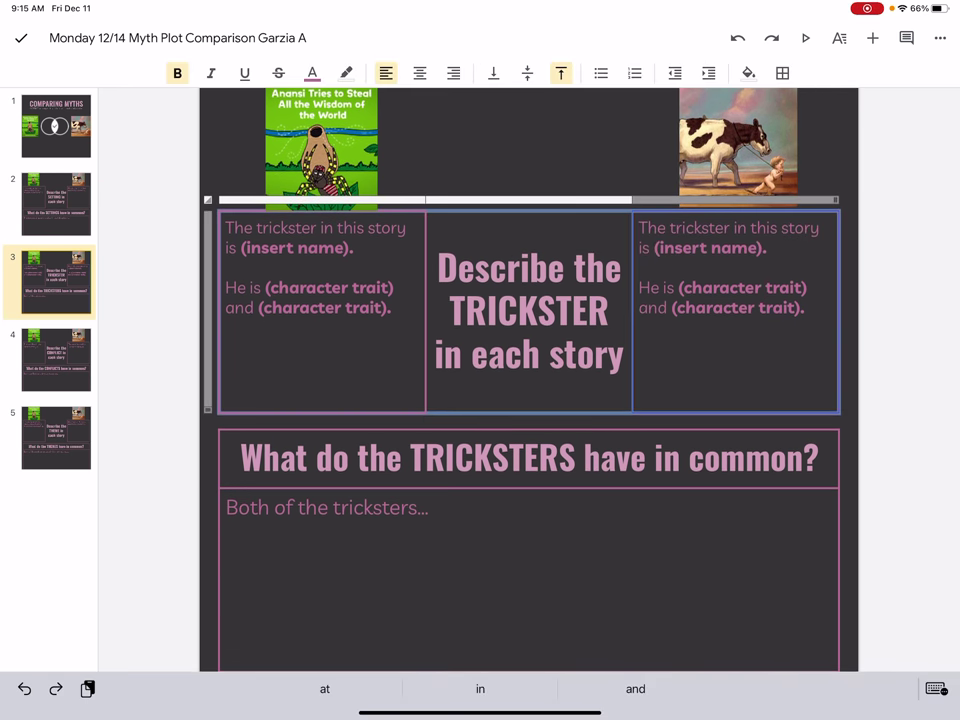
double_click(783, 287)
left_click(640, 267)
left_click(640, 267)
Step: Check the 'Both of the tricksters' answer cell, then move to the CONFLICT slide
left_click(528, 560)
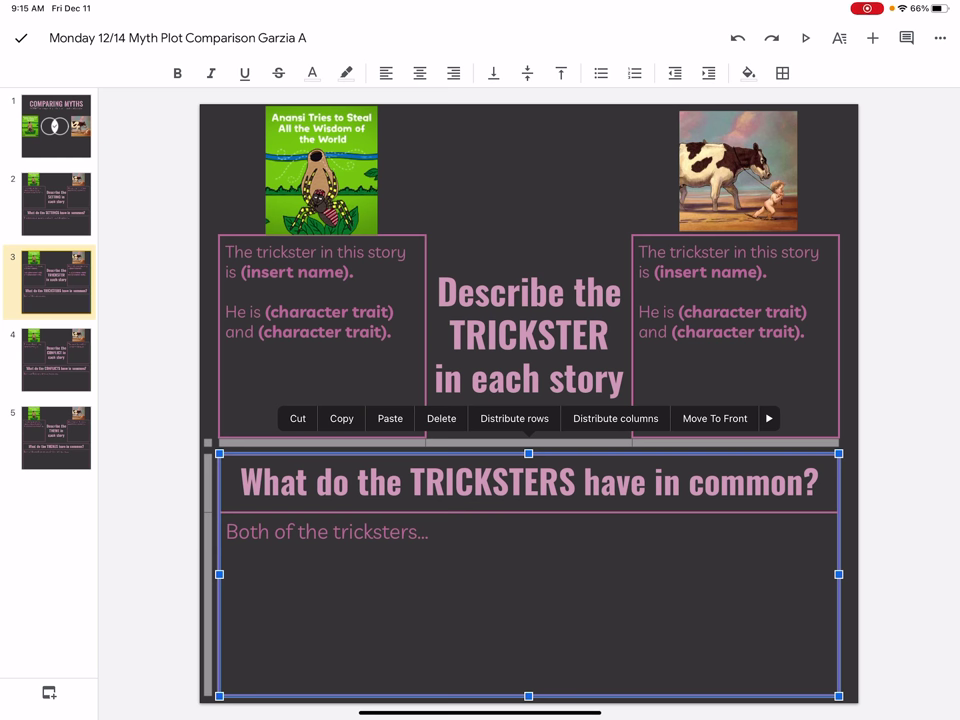
left_click(528, 600)
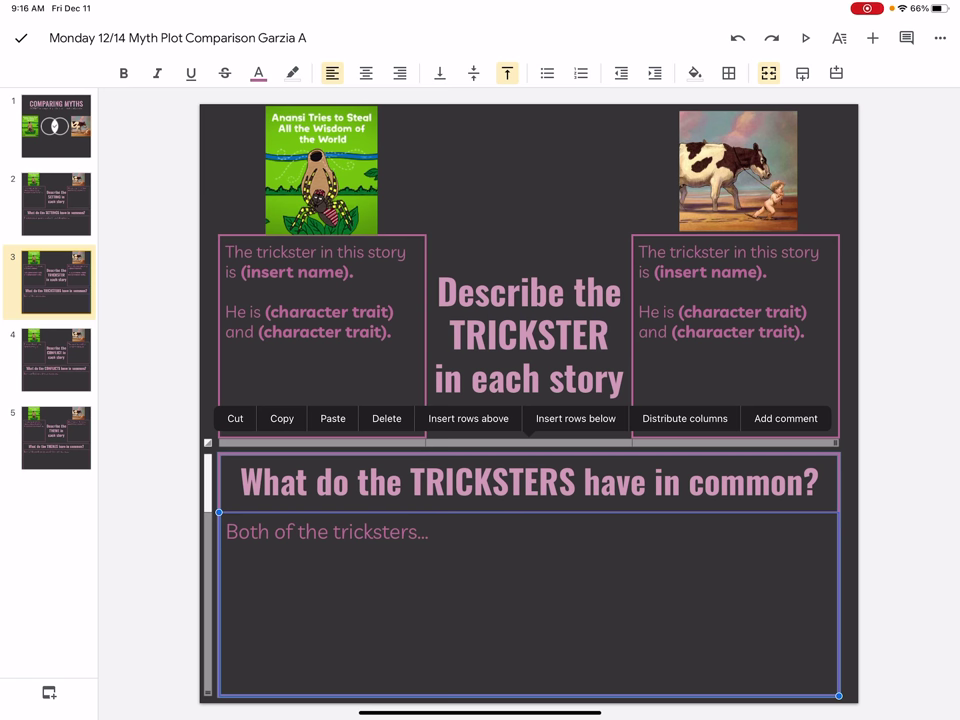
left_click(56, 360)
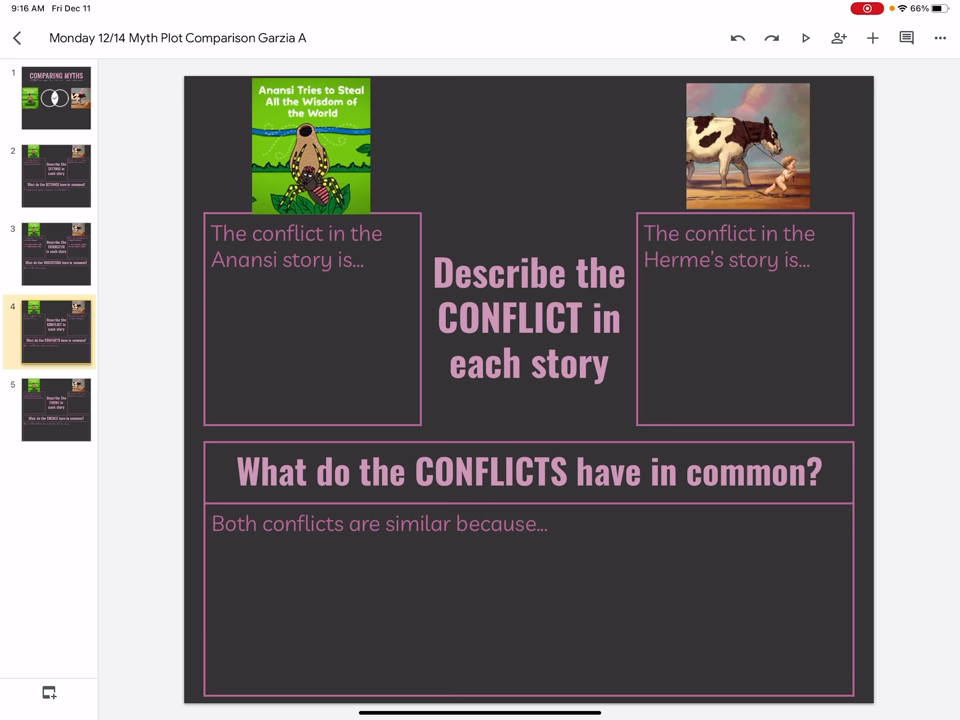
Step: Enter the Anansi conflict cell, then select the word 'story' in the Hermes conflict cell
left_click(279, 259)
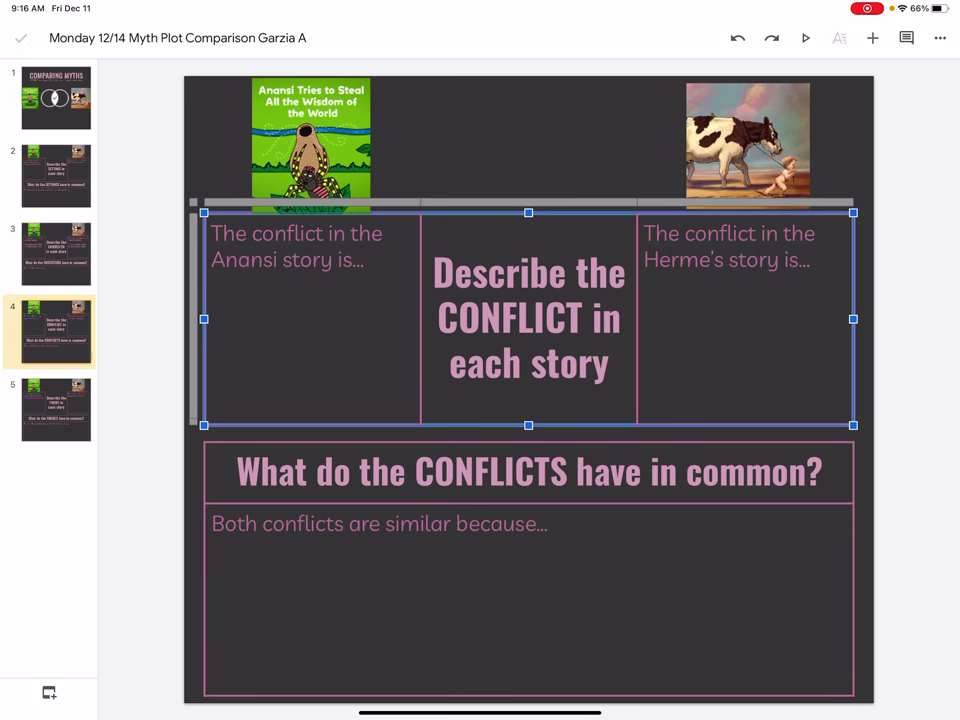
left_click(279, 259)
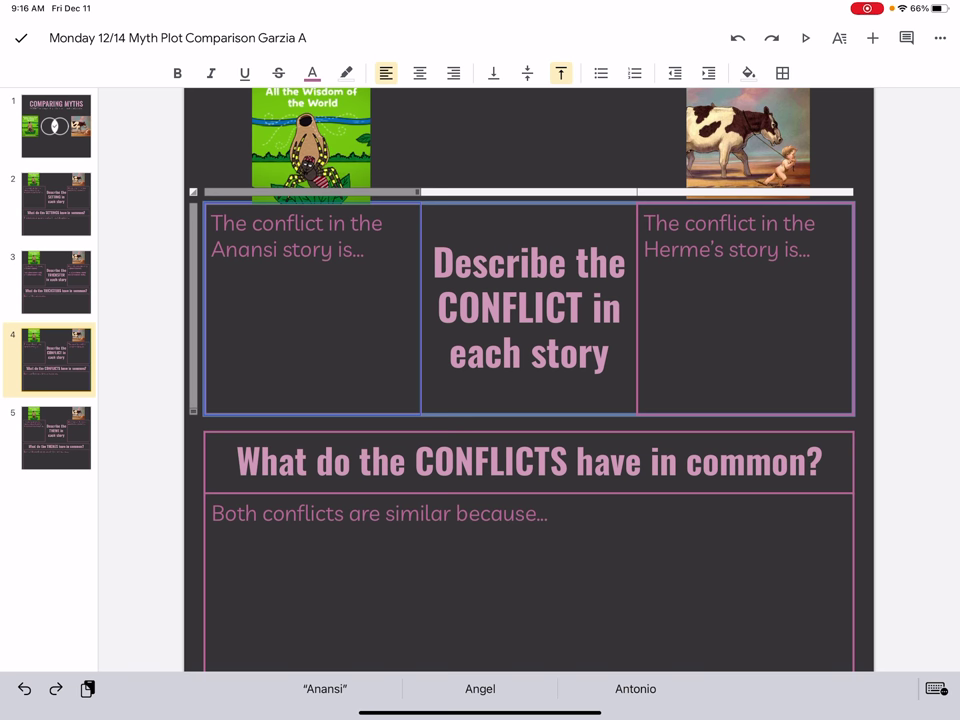
double_click(753, 249)
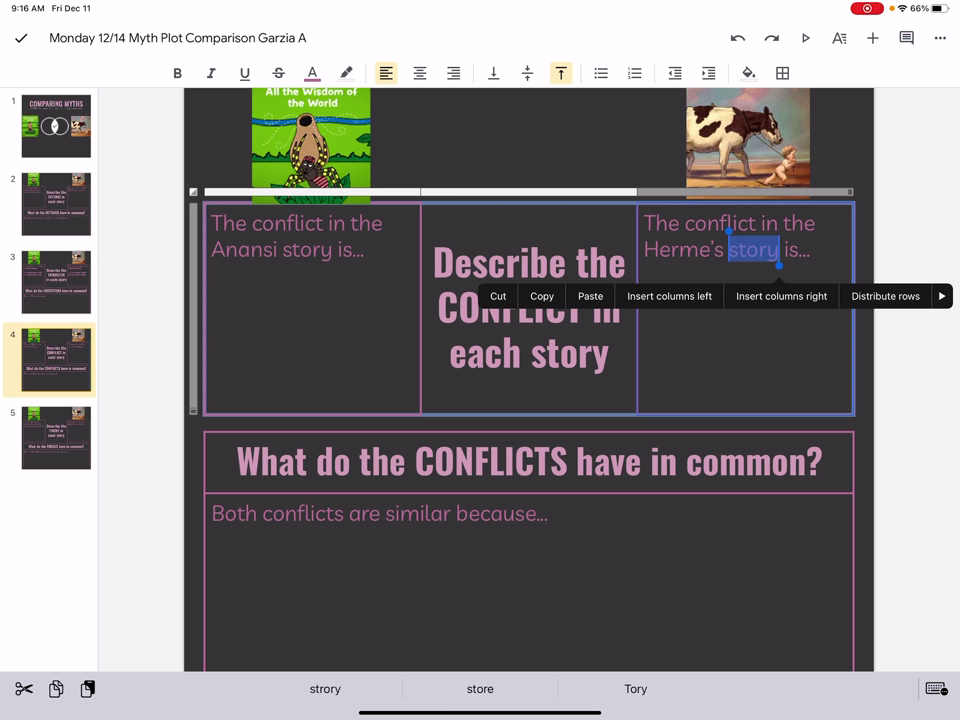
left_click(56, 437)
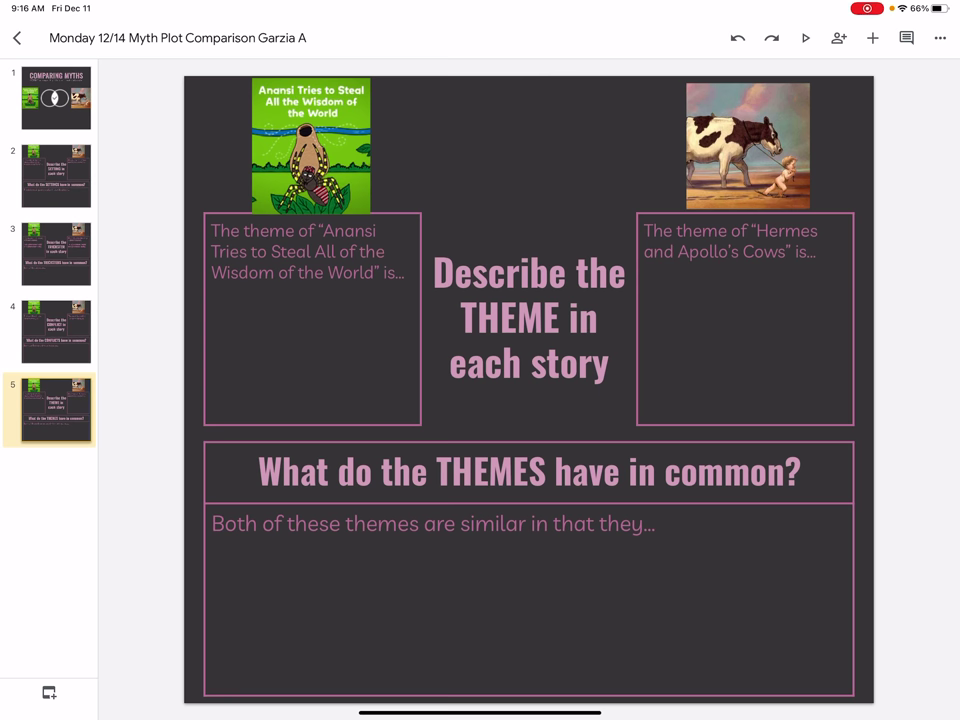
left_click(745, 320)
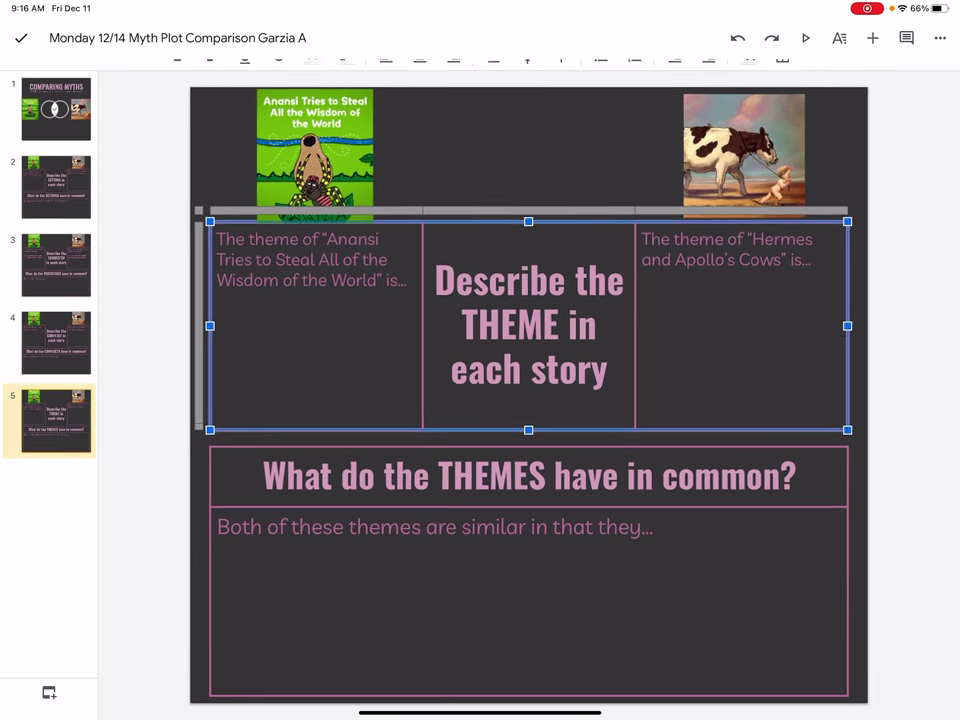
left_click(735, 215)
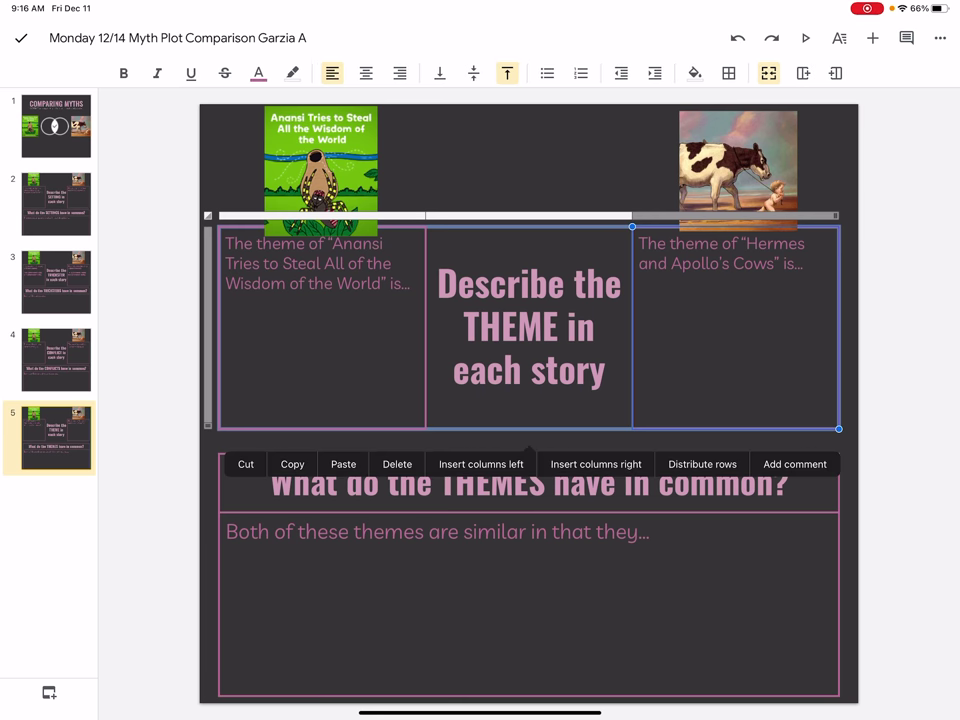
left_click(528, 330)
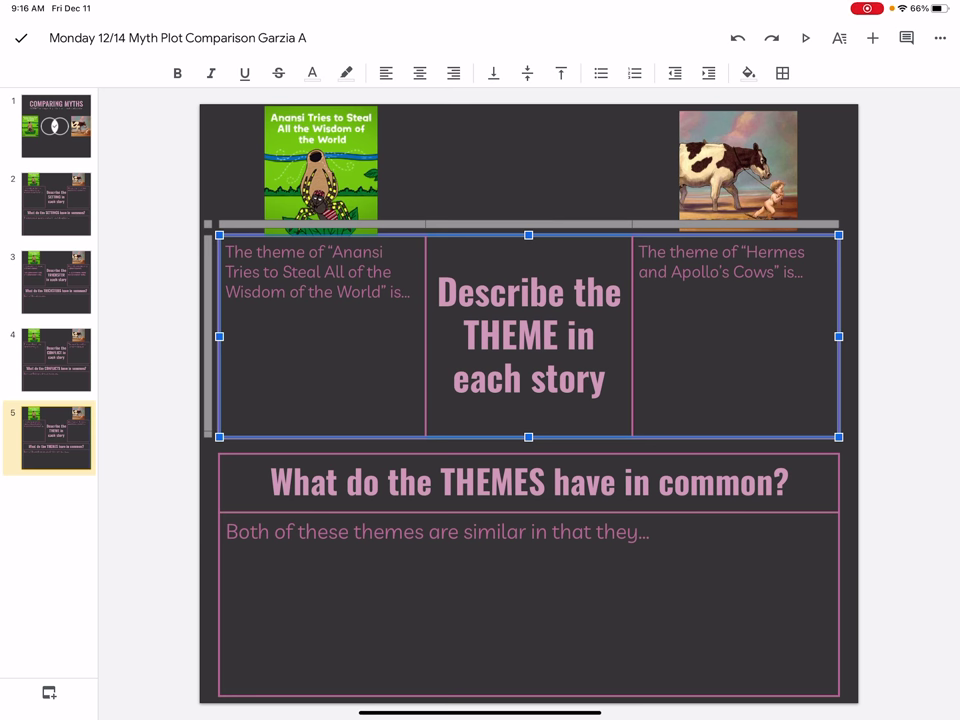
left_click(528, 600)
left_click(528, 600)
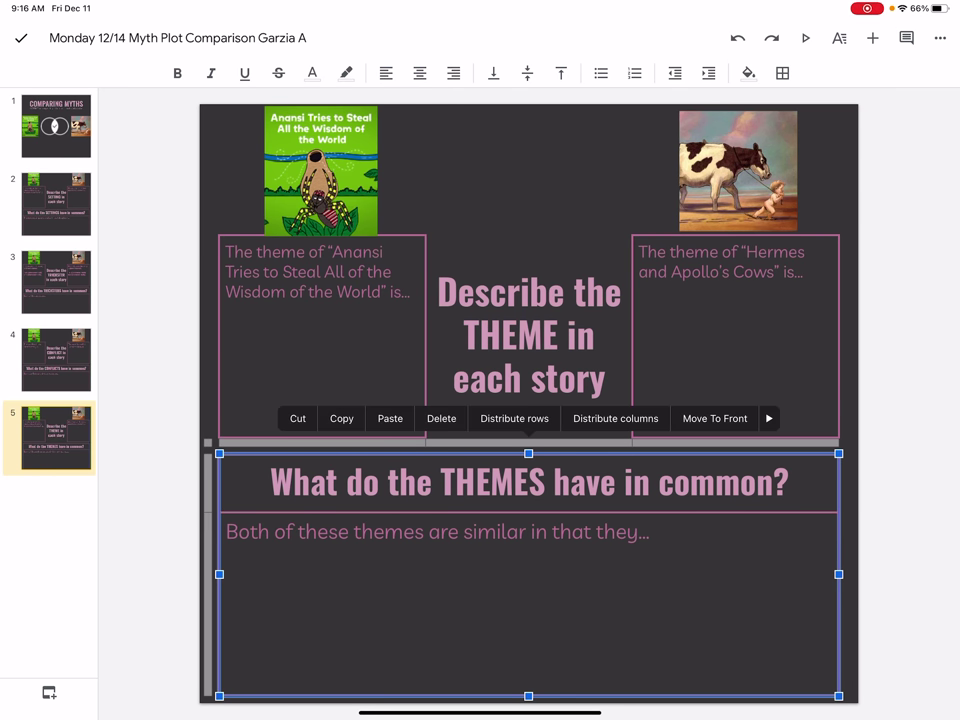